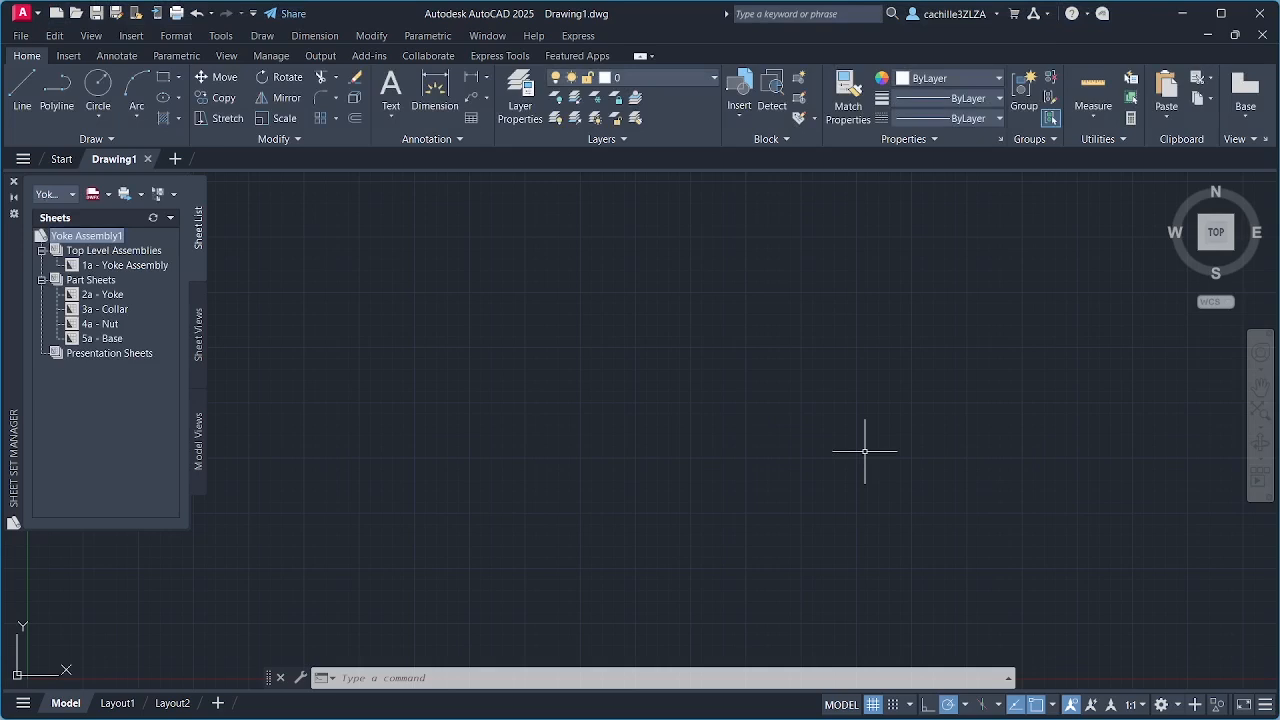
# Step: Open the 1a - Yoke Assembly sheet from the Yoke Assembly1 sheet set
pyautogui.click(143, 267)
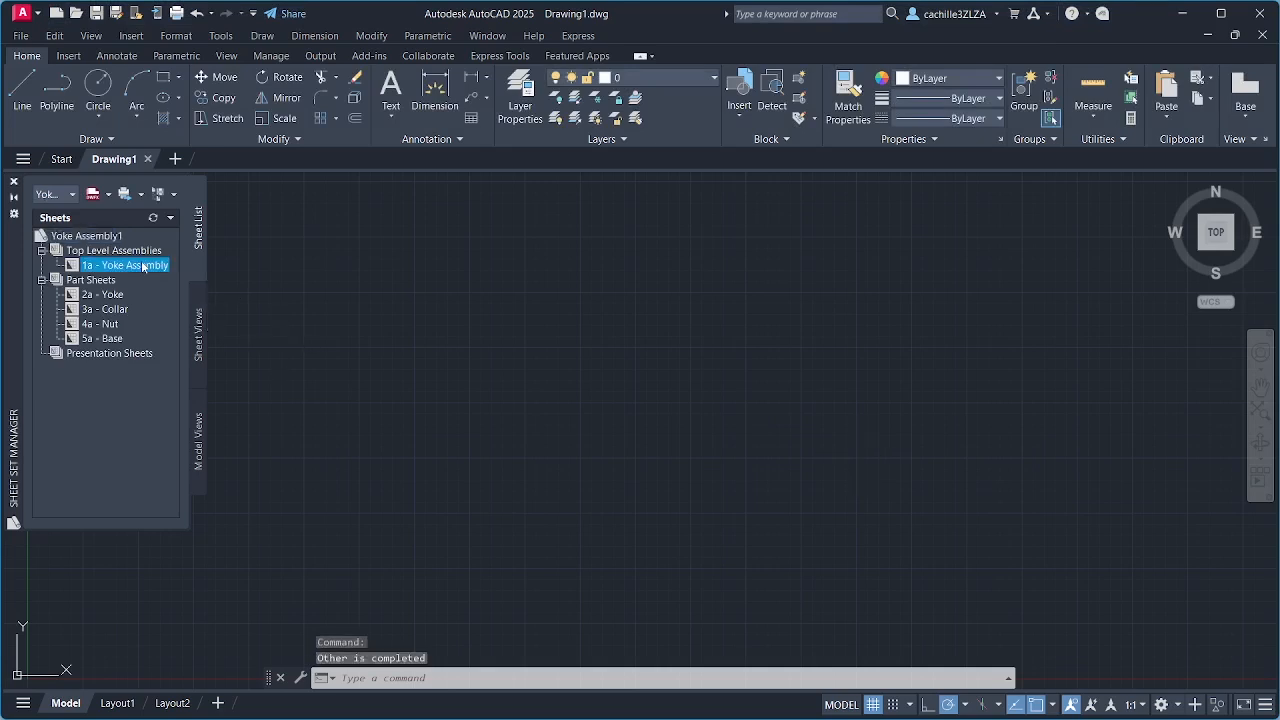
pyautogui.doubleClick(143, 267)
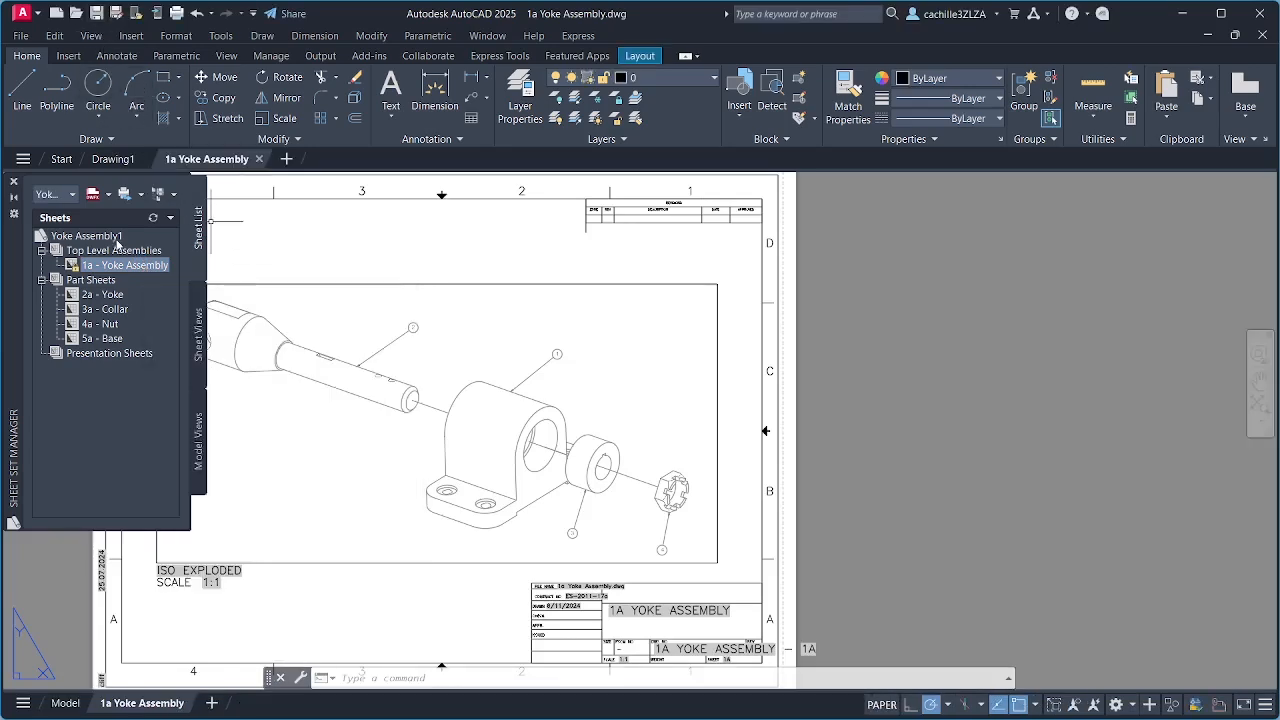
# Step: Start an eTransmit of the whole Yoke Assembly1 sheet set and review its files as a tree and as a table
pyautogui.click(115, 237)
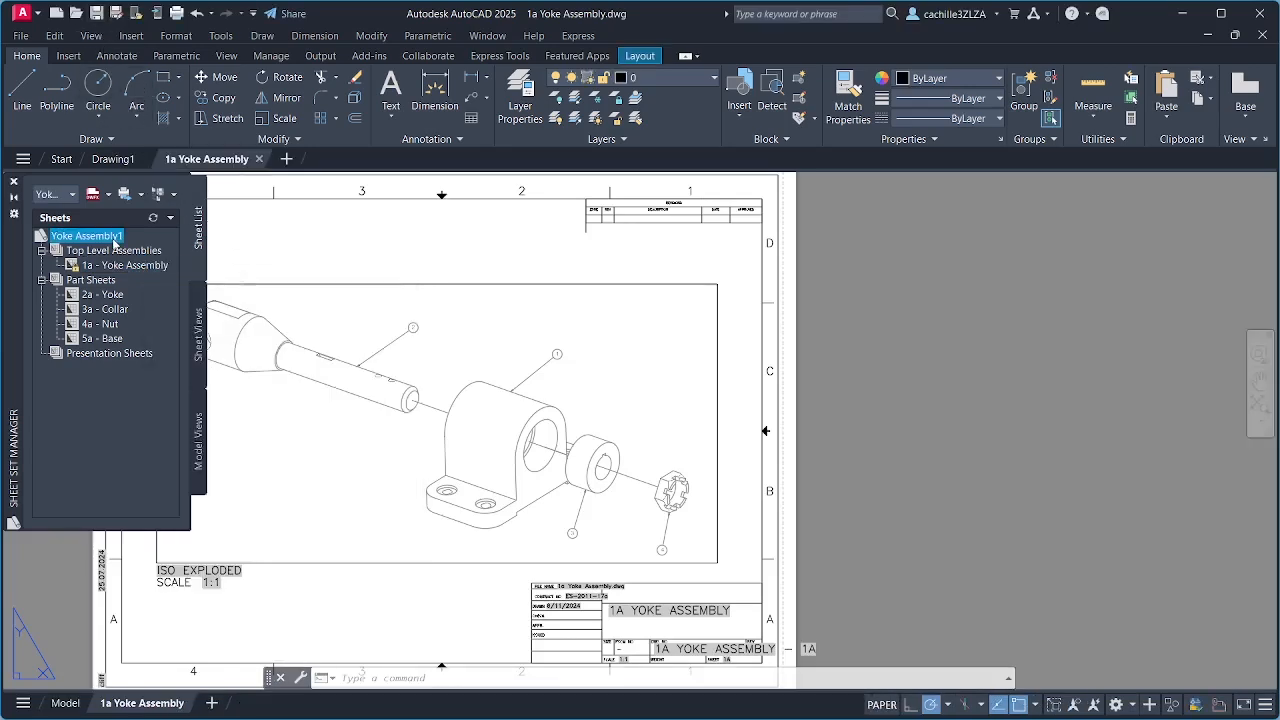
pyautogui.rightClick(115, 237)
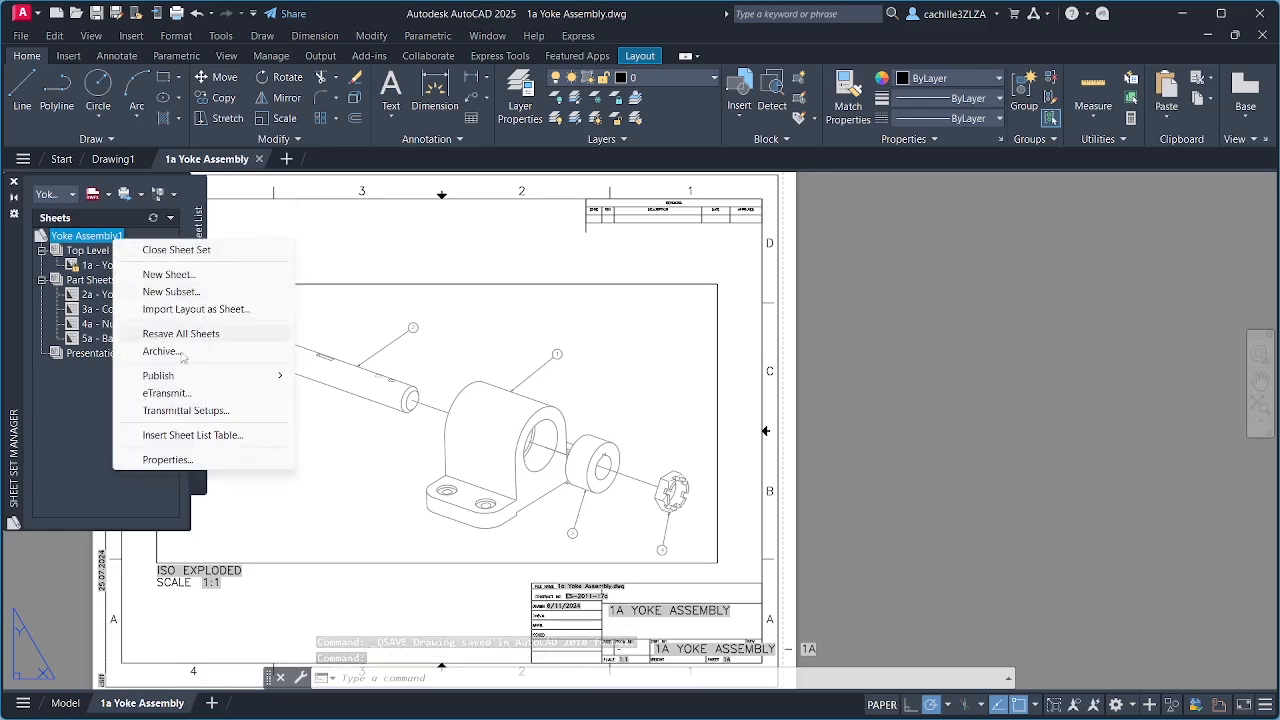
pyautogui.click(184, 396)
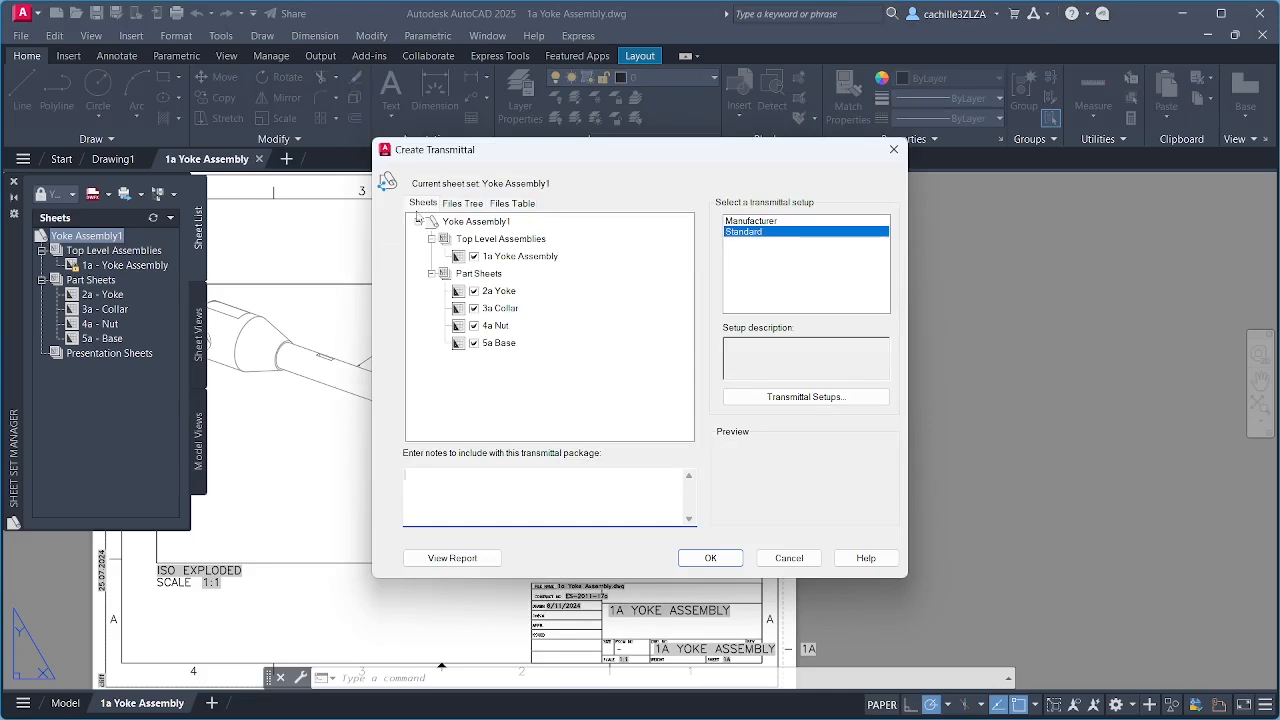
pyautogui.click(462, 203)
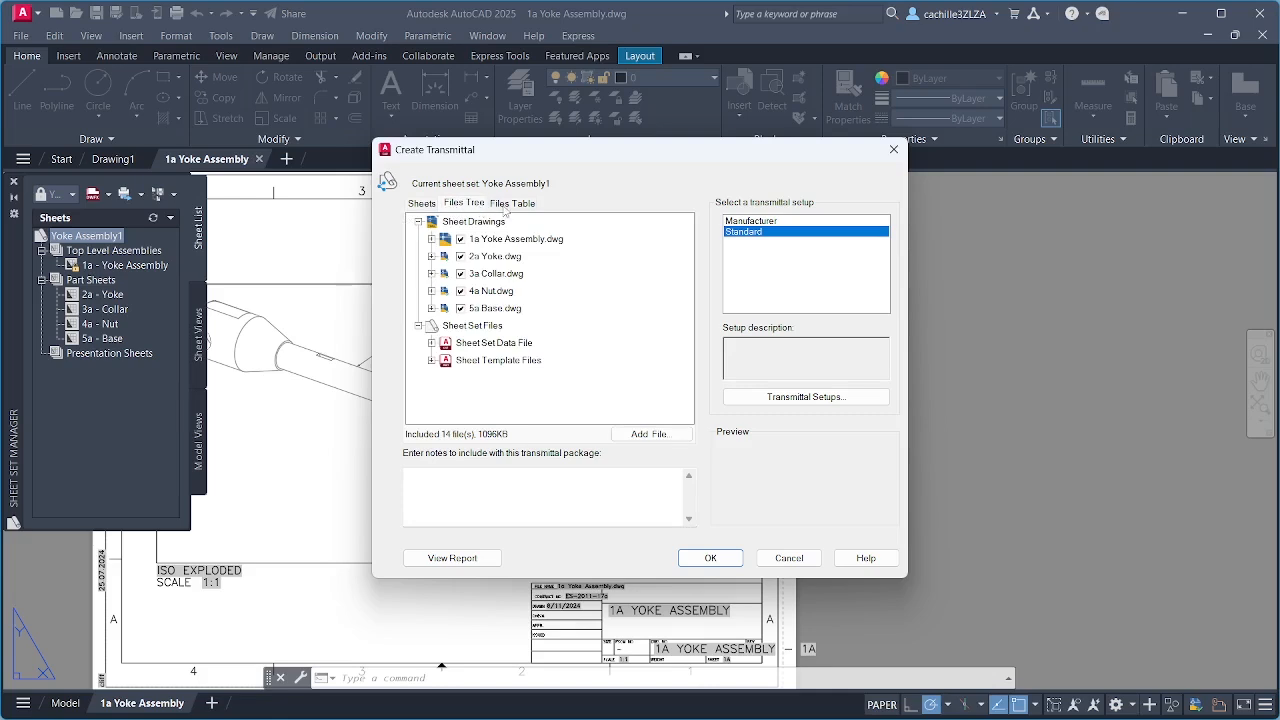
pyautogui.click(510, 203)
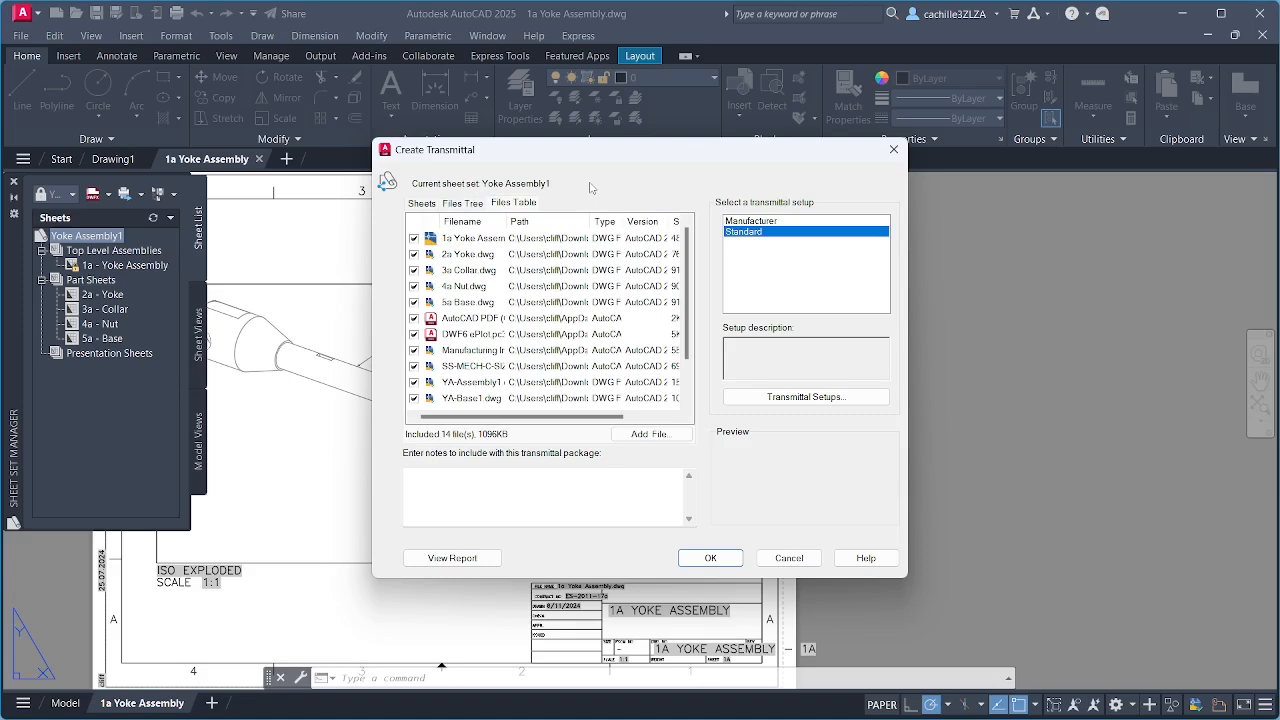
# Step: Create a transmittal setup named Manufacturer1 based on Standard, with the Yoke Assembly1 folder as the source root folder
pyautogui.click(785, 399)
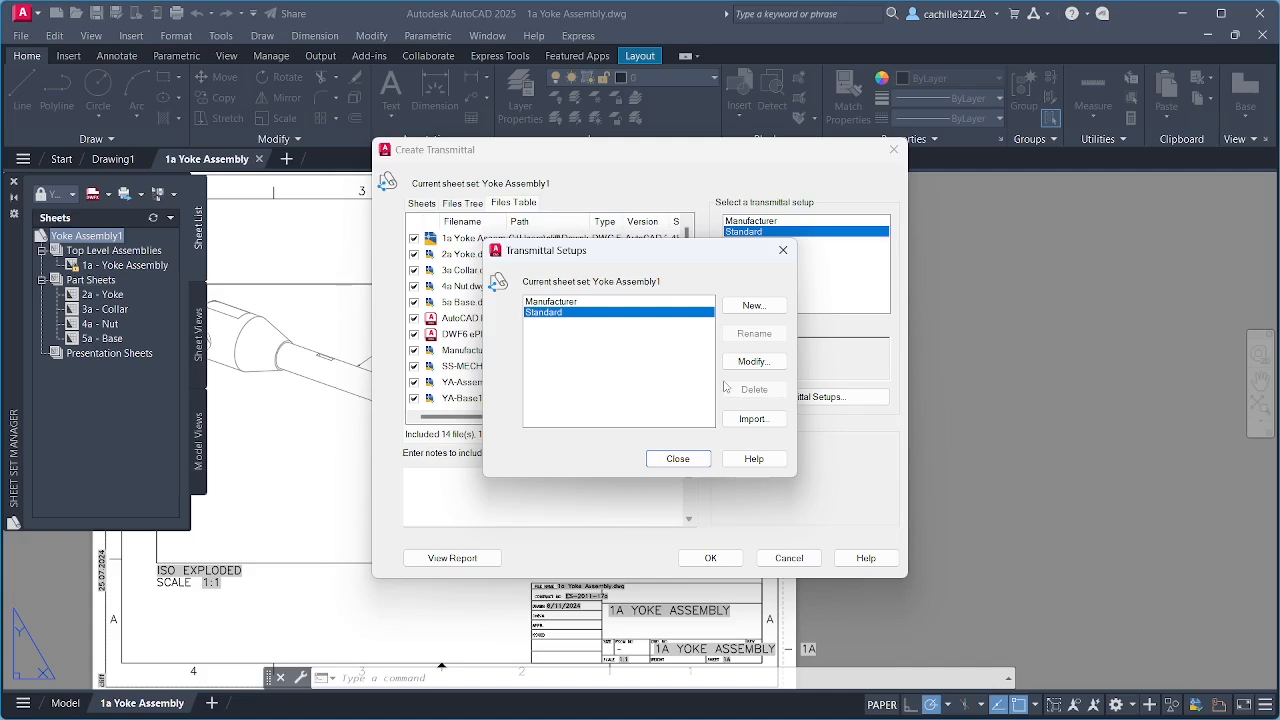
pyautogui.click(752, 306)
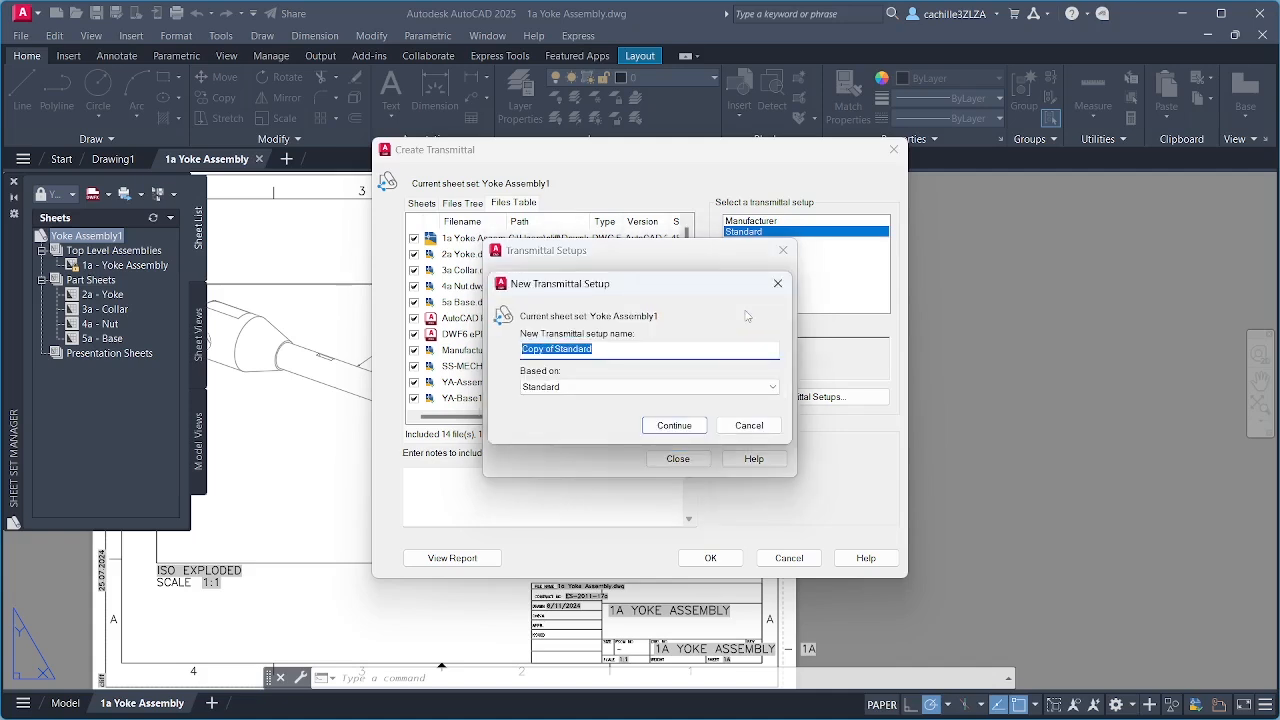
pyautogui.write('Manufacturer1')
pyautogui.click(698, 428)
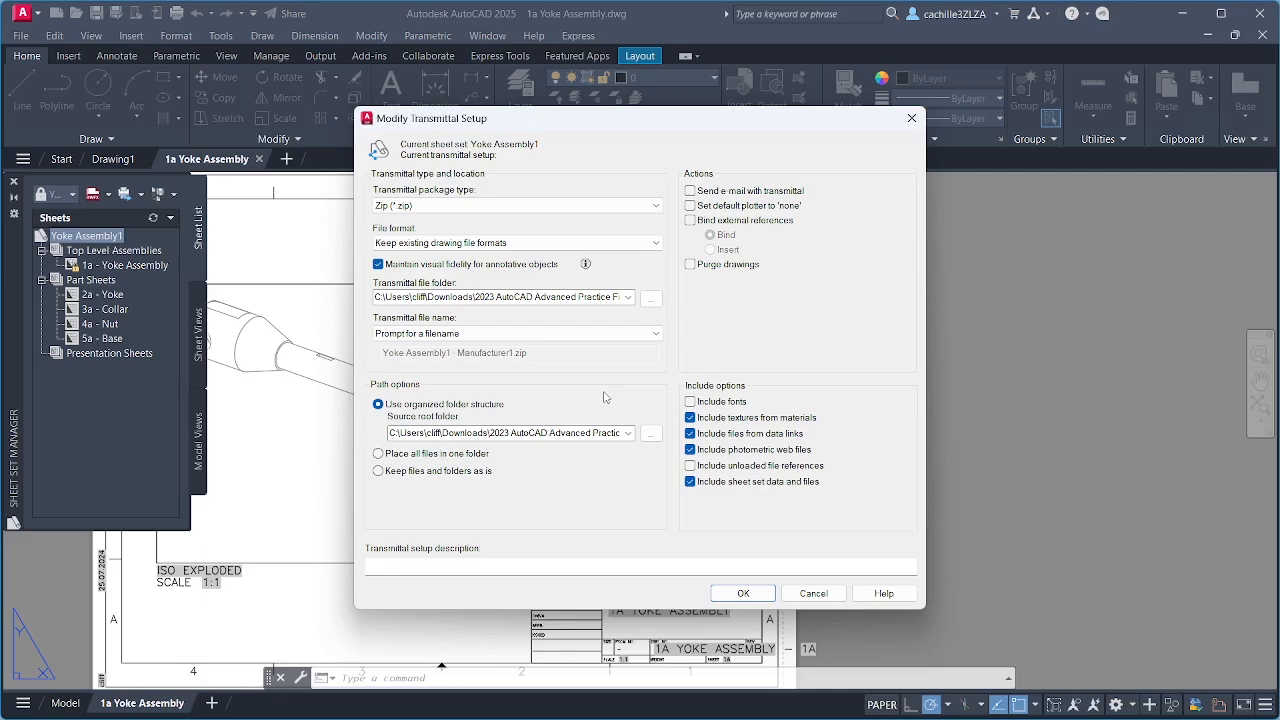
pyautogui.click(651, 434)
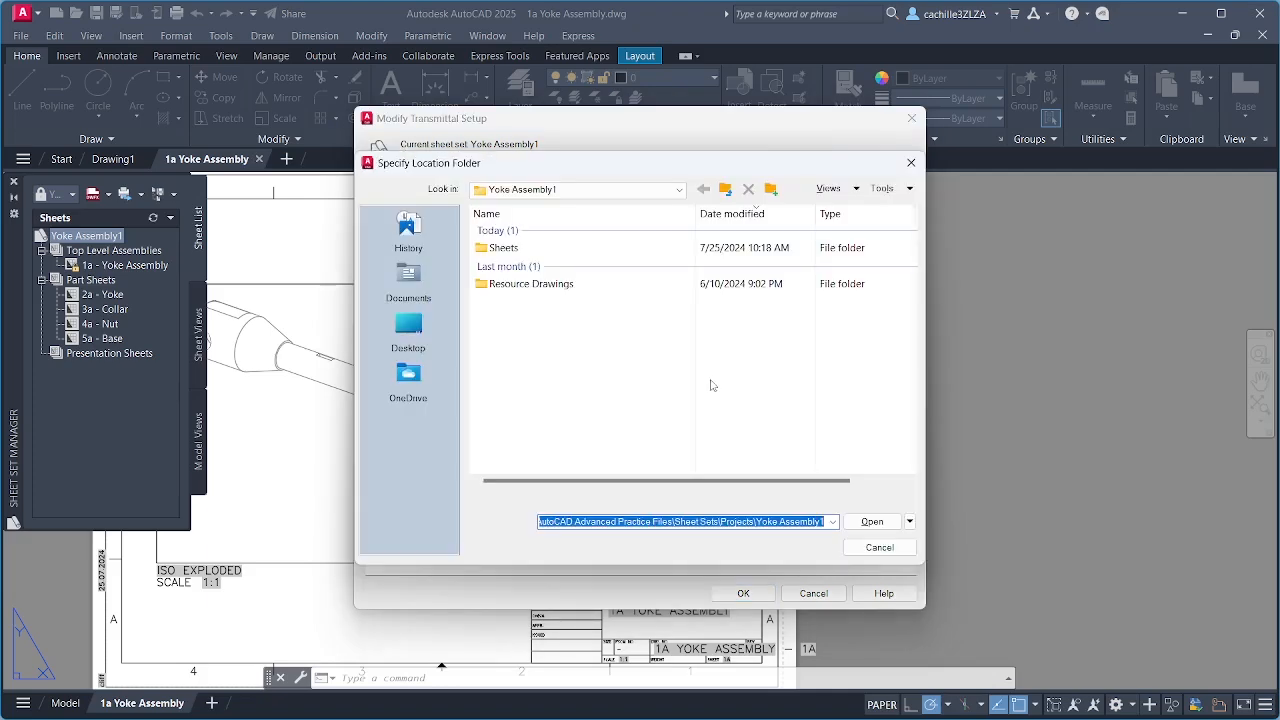
pyautogui.click(871, 521)
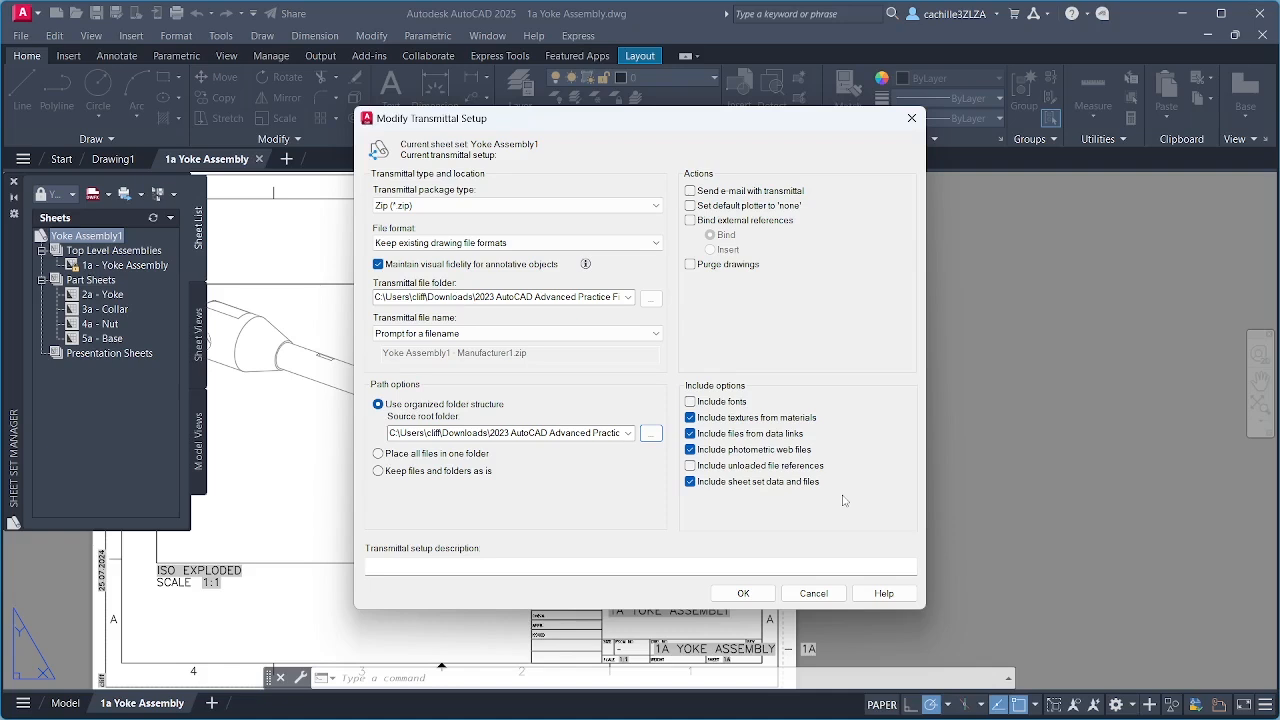
pyautogui.click(758, 592)
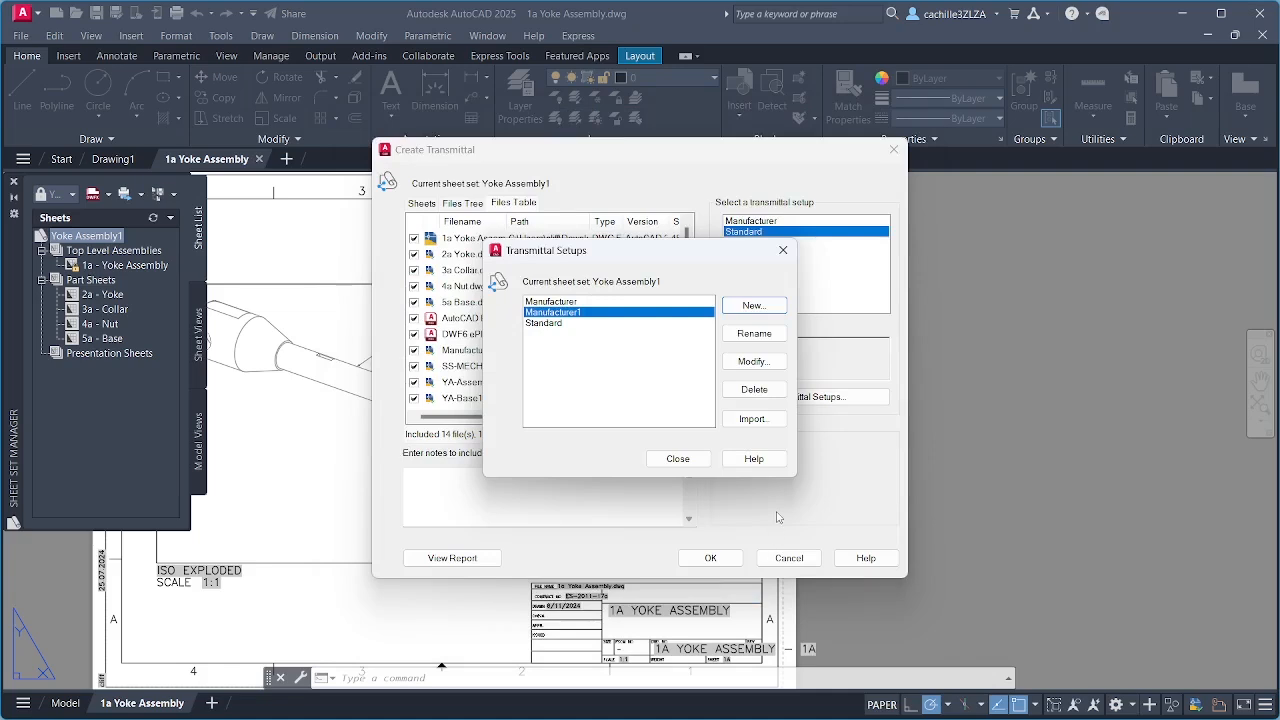
pyautogui.click(677, 462)
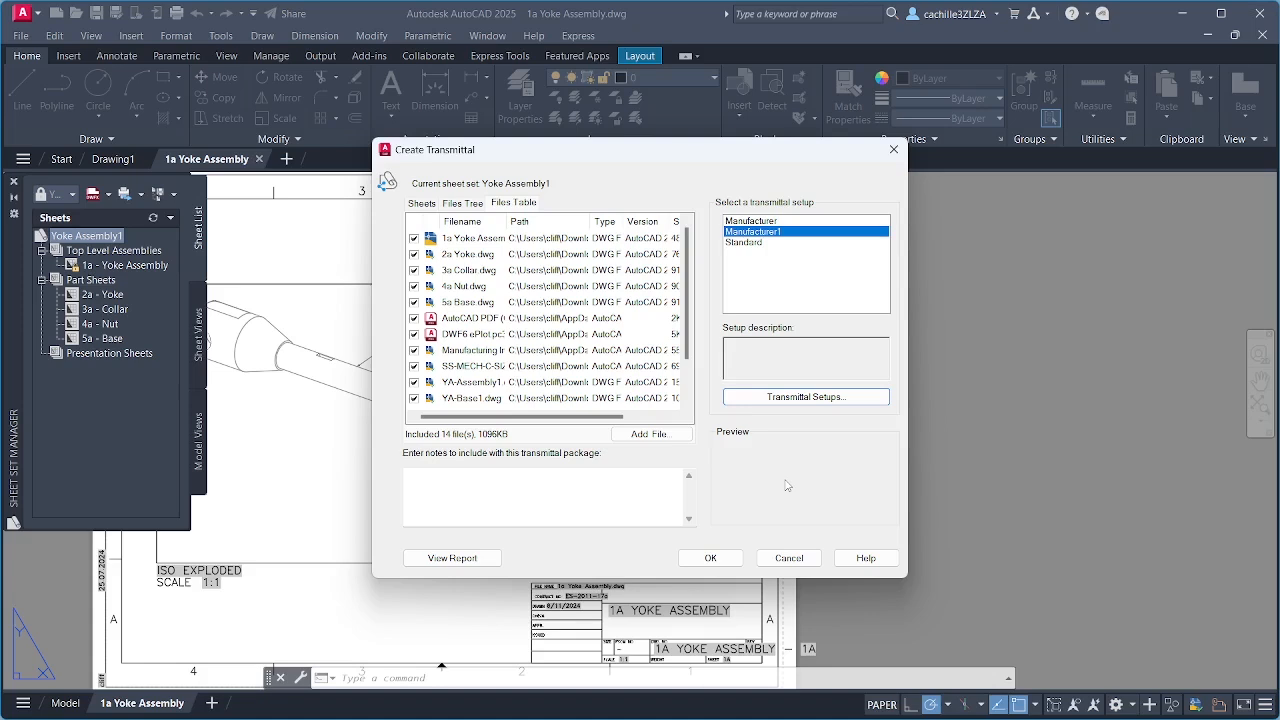
# Step: Add the note "Includes latest client requets as of <xx/xx/xx>" to the transmittal and read through the transmittal report
pyautogui.click(568, 487)
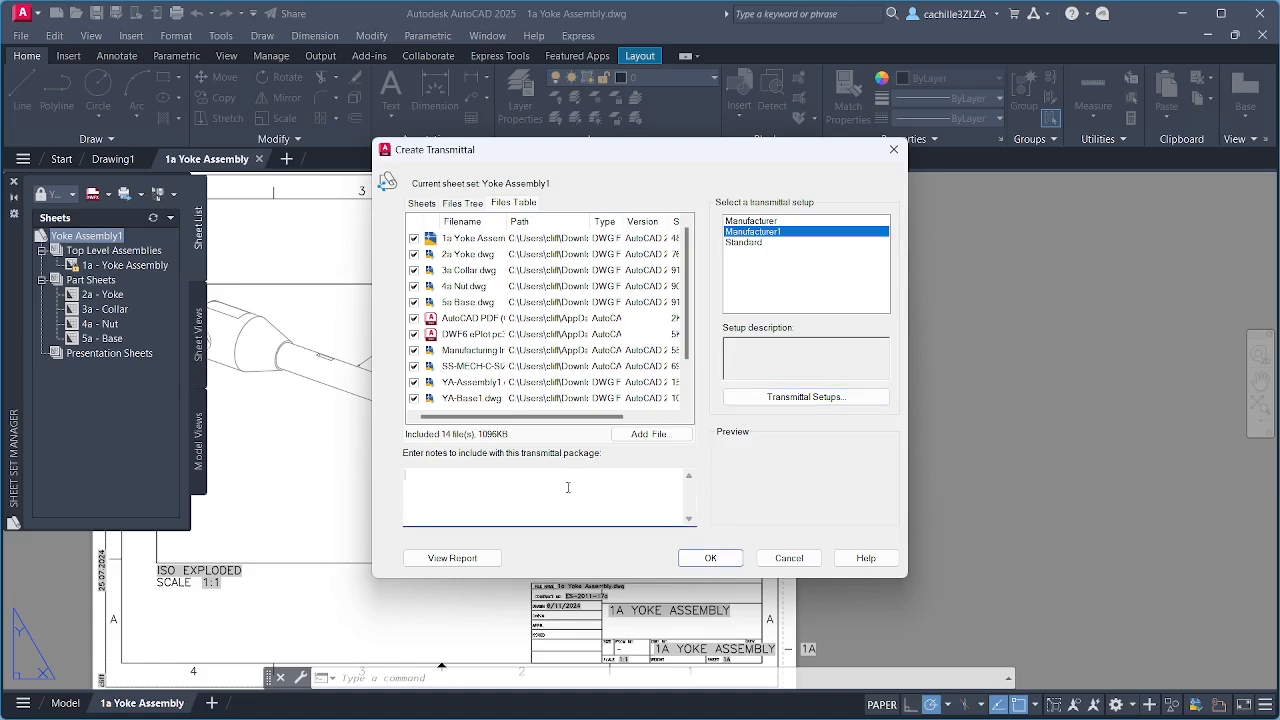
pyautogui.write('Includes latest client requets as of <xx/xx/xx>')
pyautogui.click(490, 560)
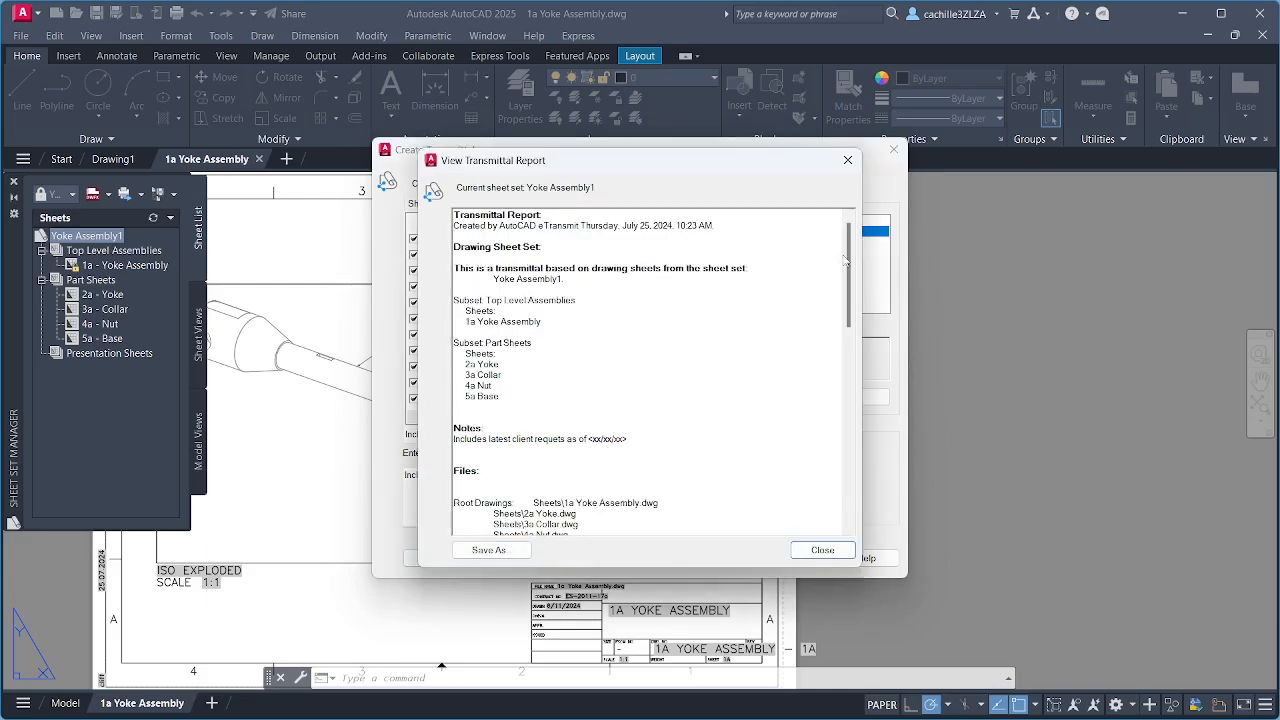
pyautogui.moveTo(847, 258); pyautogui.dragTo(846, 478)
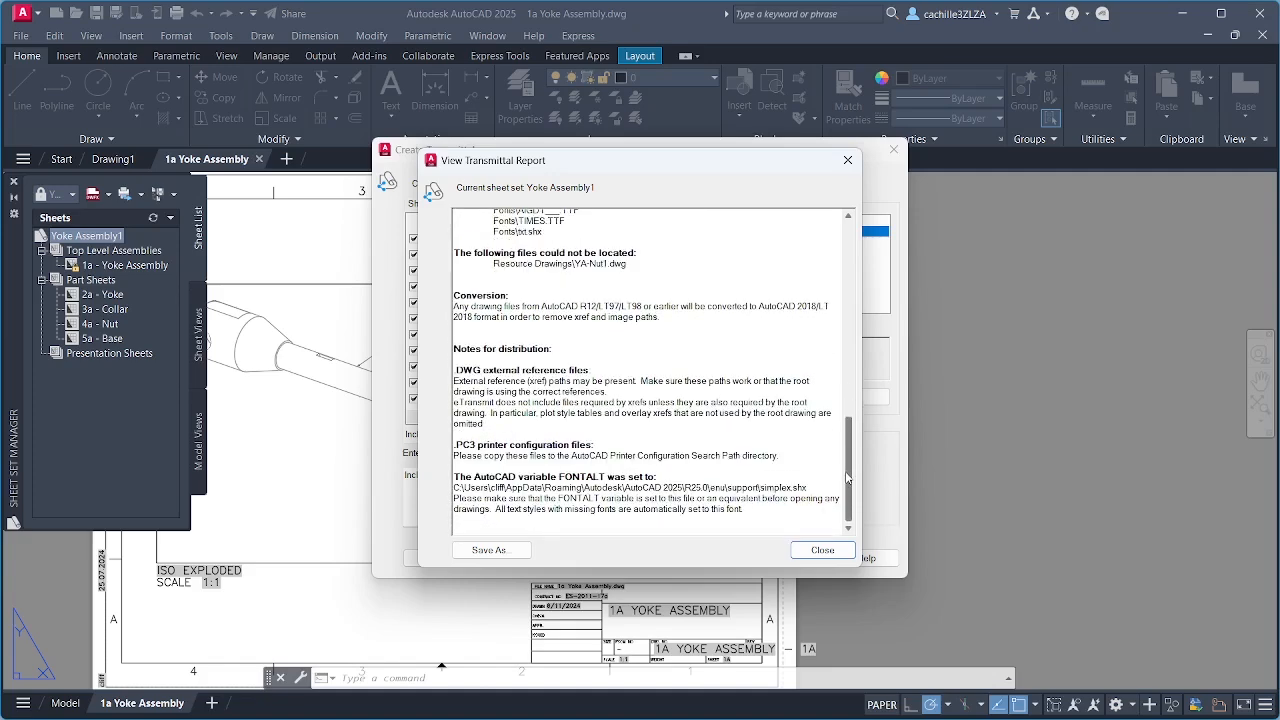
pyautogui.click(822, 550)
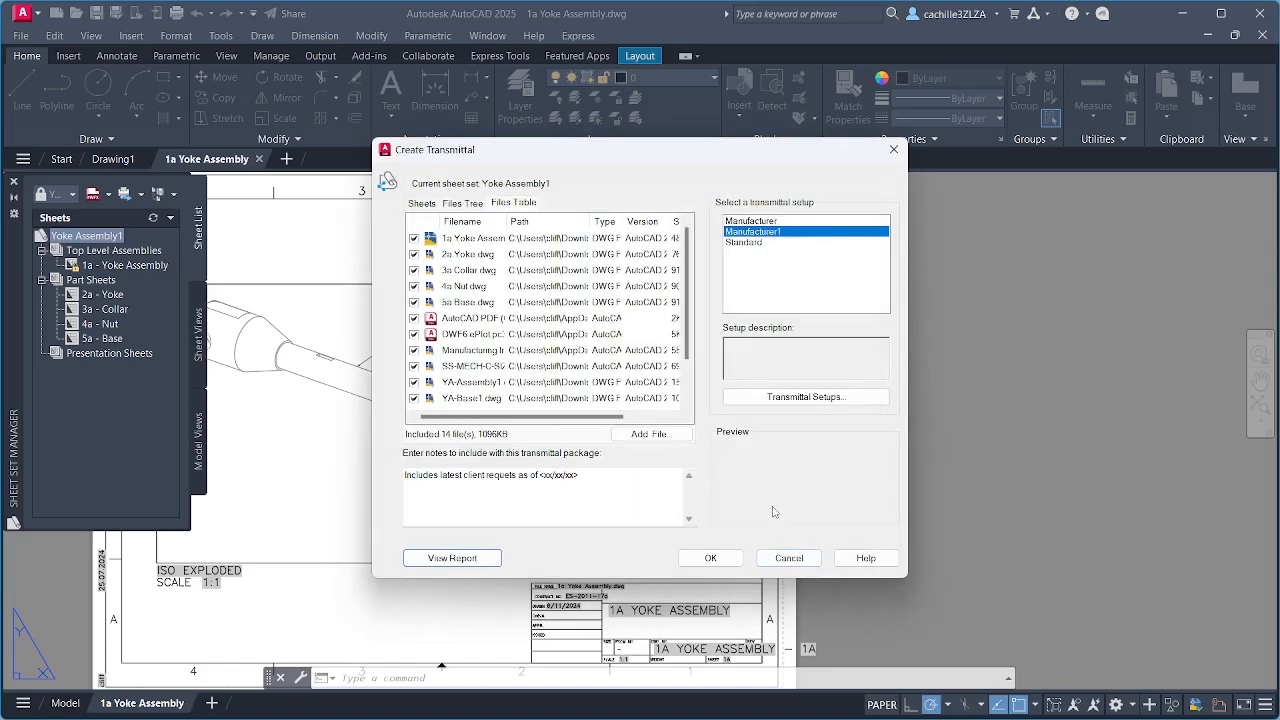
# Step: Create the transmittal package as Yoke Assembly1 - Manufacturer1.zip in the Yoke Assembly1 folder
pyautogui.click(728, 559)
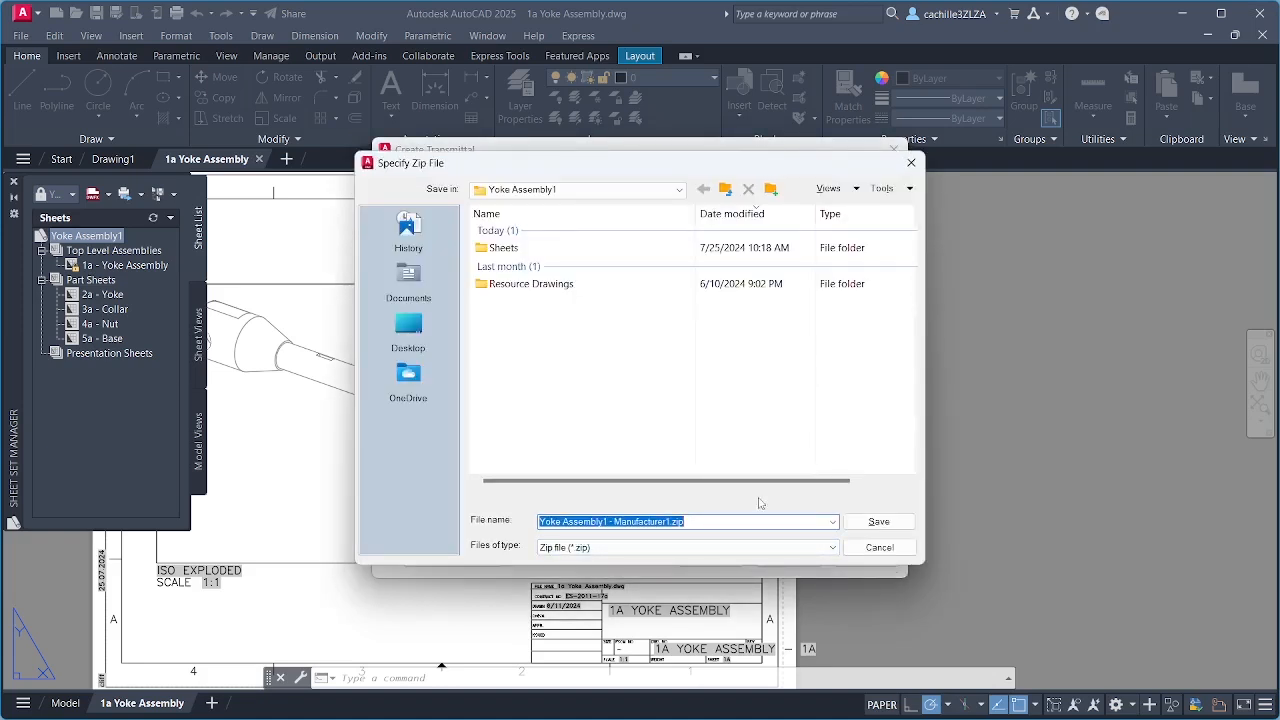
pyautogui.click(876, 522)
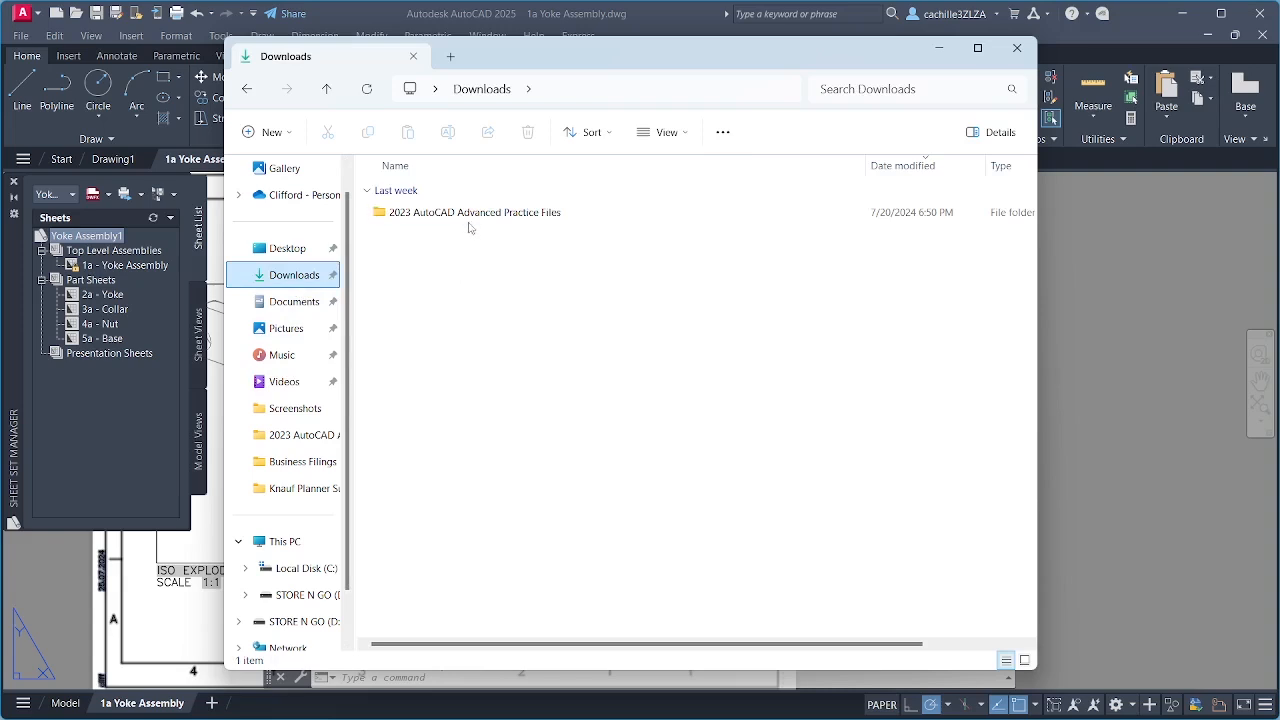
# Step: In File Explorer, open the Yoke Assembly1 folder under 2023 AutoCAD Advanced Practice Files, Sheet Sets, Projects
pyautogui.doubleClick(472, 218)
pyautogui.doubleClick(443, 616)
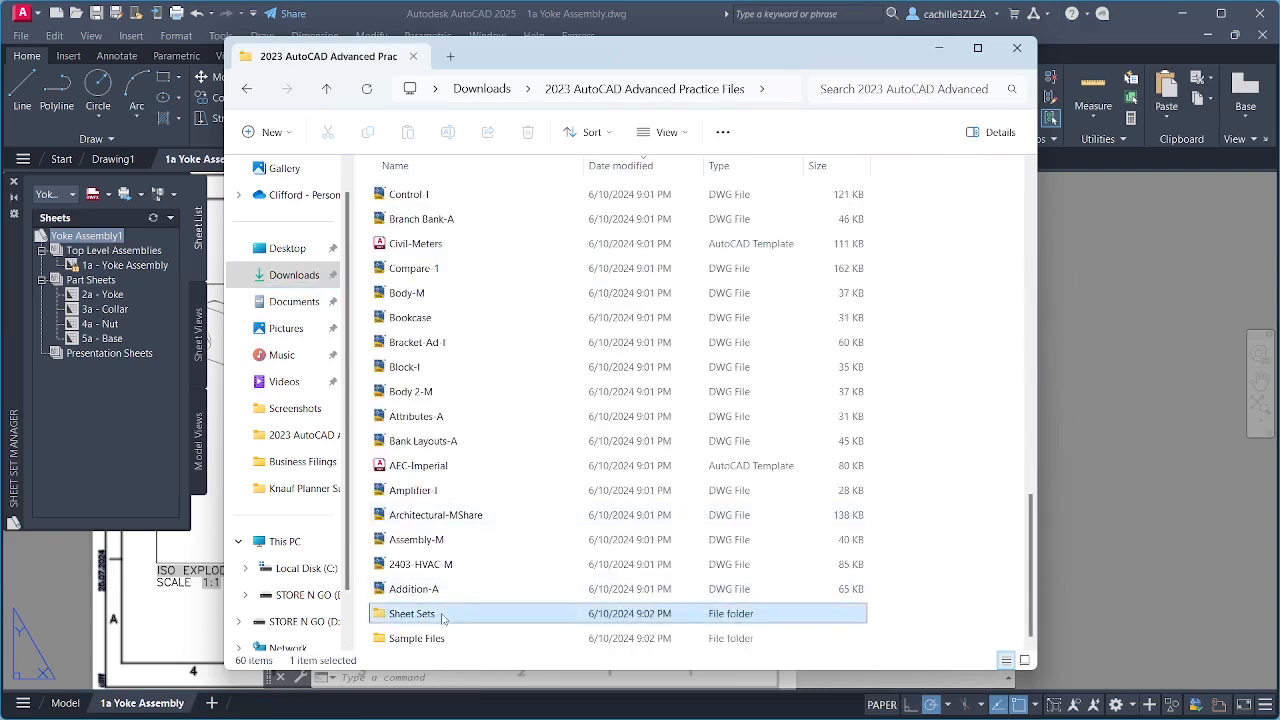
pyautogui.doubleClick(443, 253)
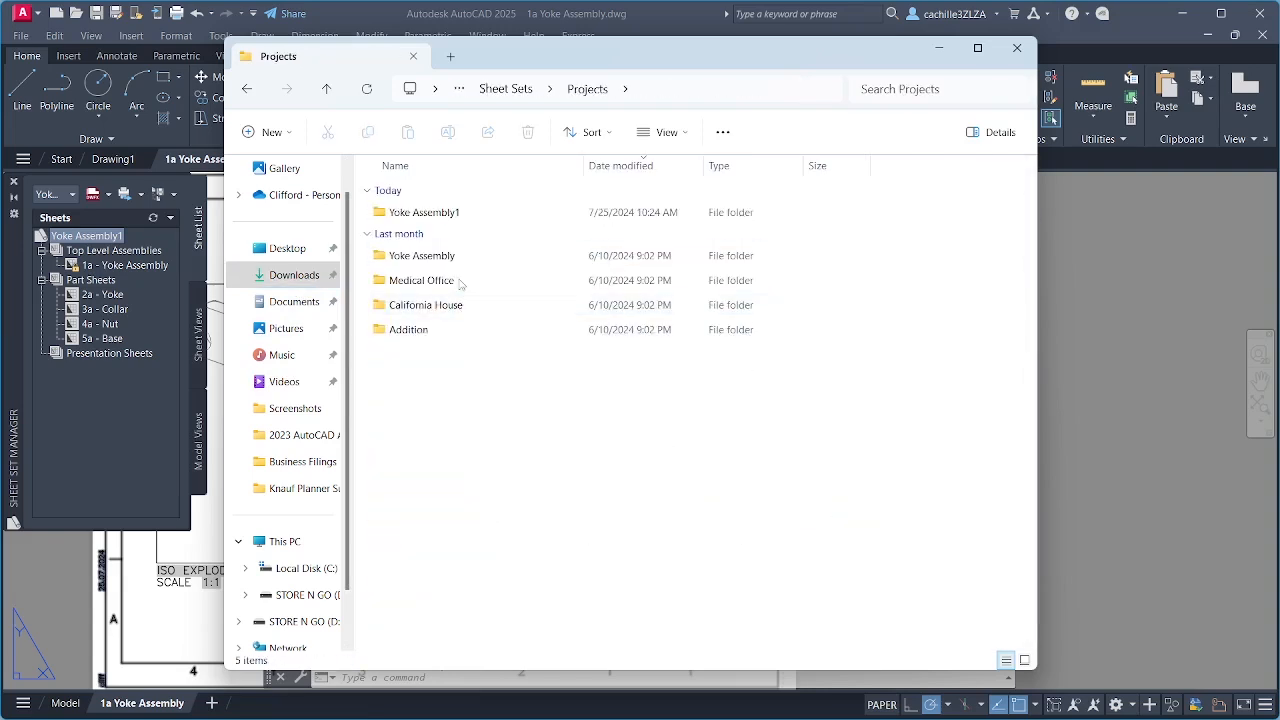
pyautogui.doubleClick(456, 213)
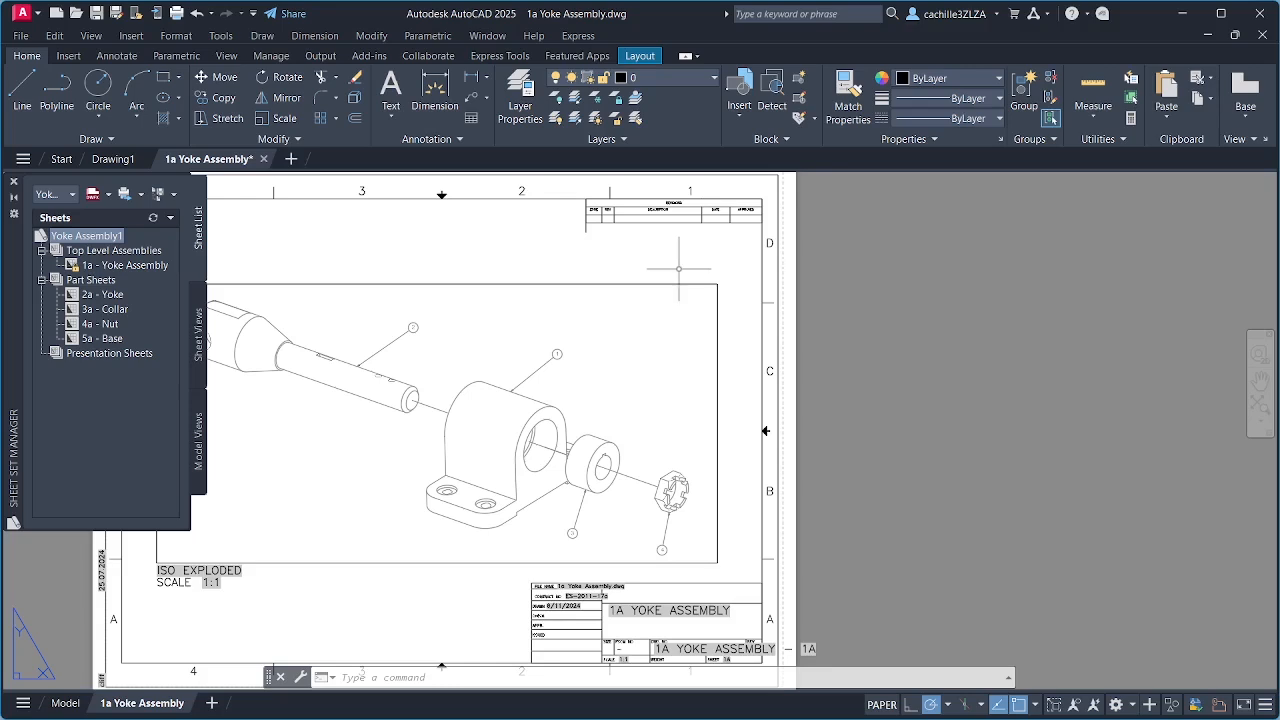
# Step: Set the default output location in the sheet set's DWF publish options to the 2023 AutoCAD Advanced Practice Files folder
pyautogui.click(141, 195)
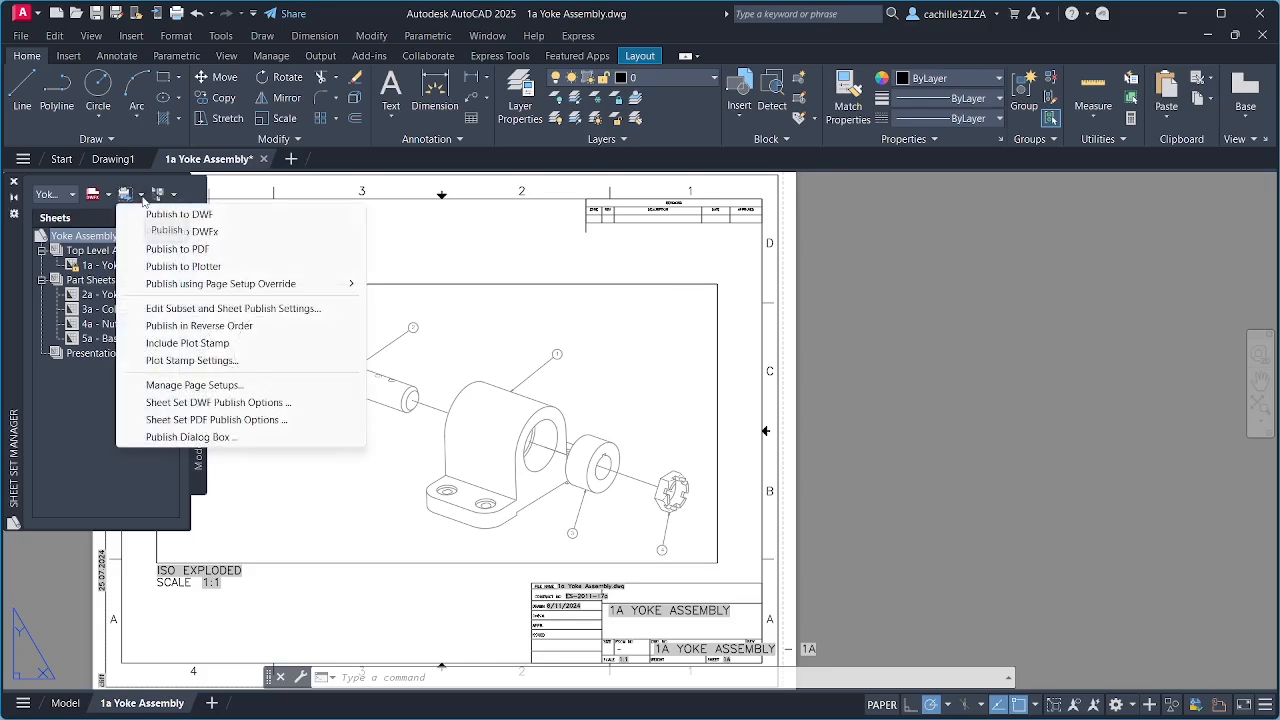
pyautogui.click(210, 404)
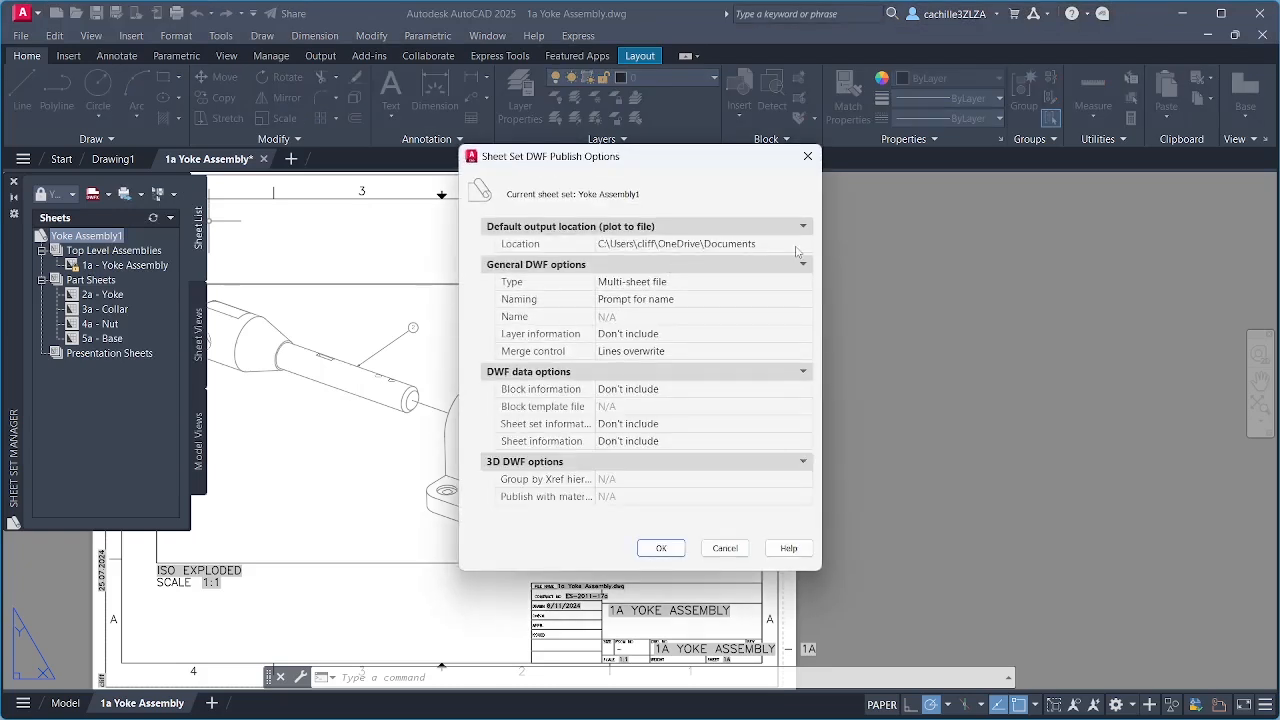
pyautogui.click(796, 246)
pyautogui.click(805, 247)
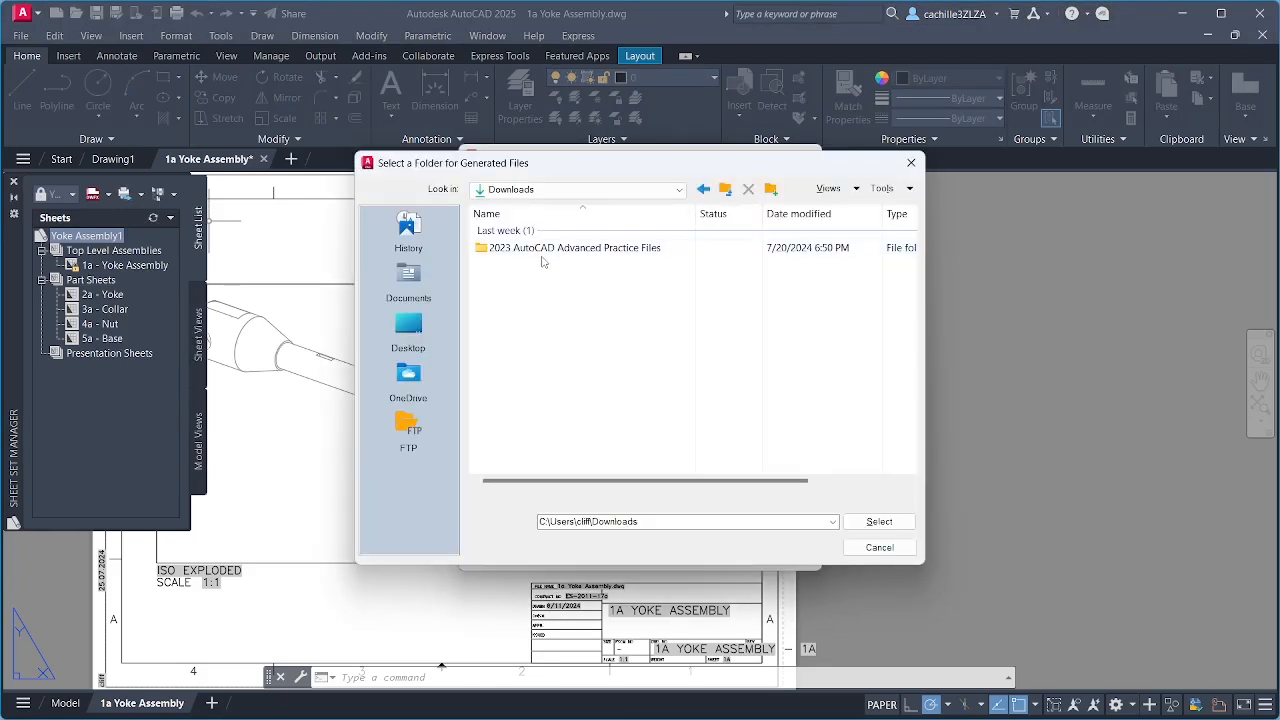
pyautogui.doubleClick(550, 248)
pyautogui.click(884, 521)
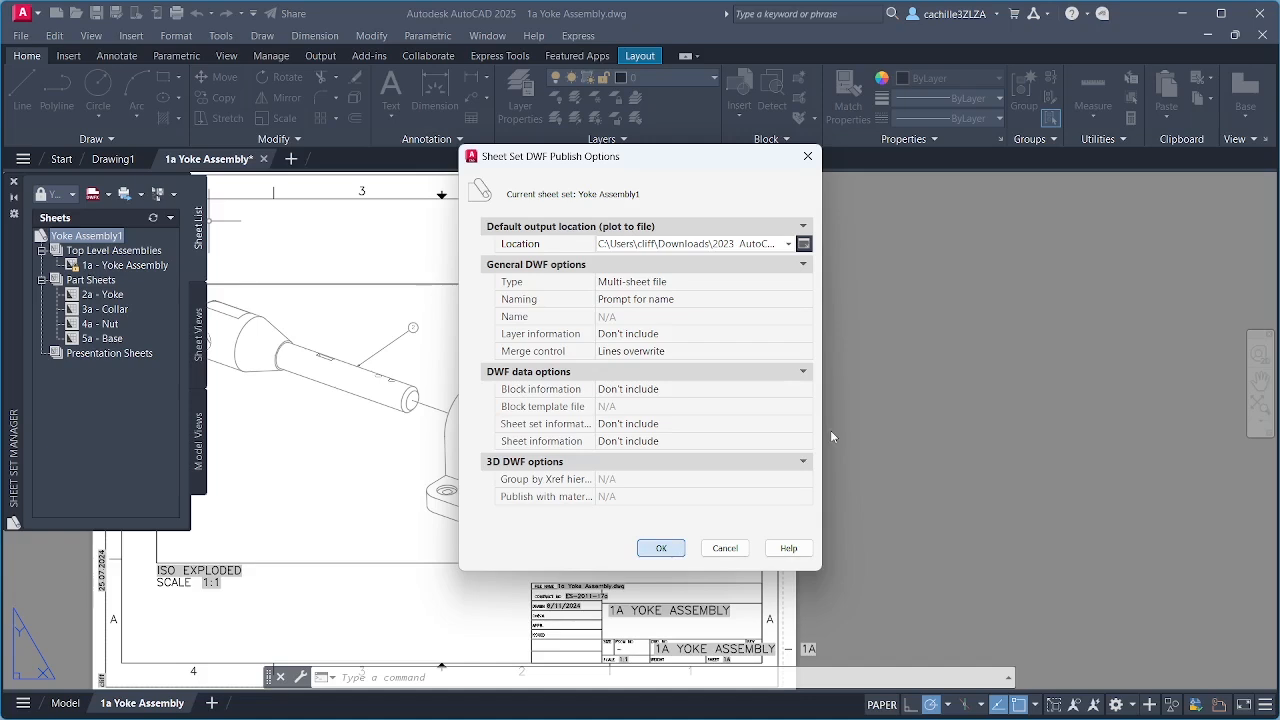
pyautogui.press('Return')
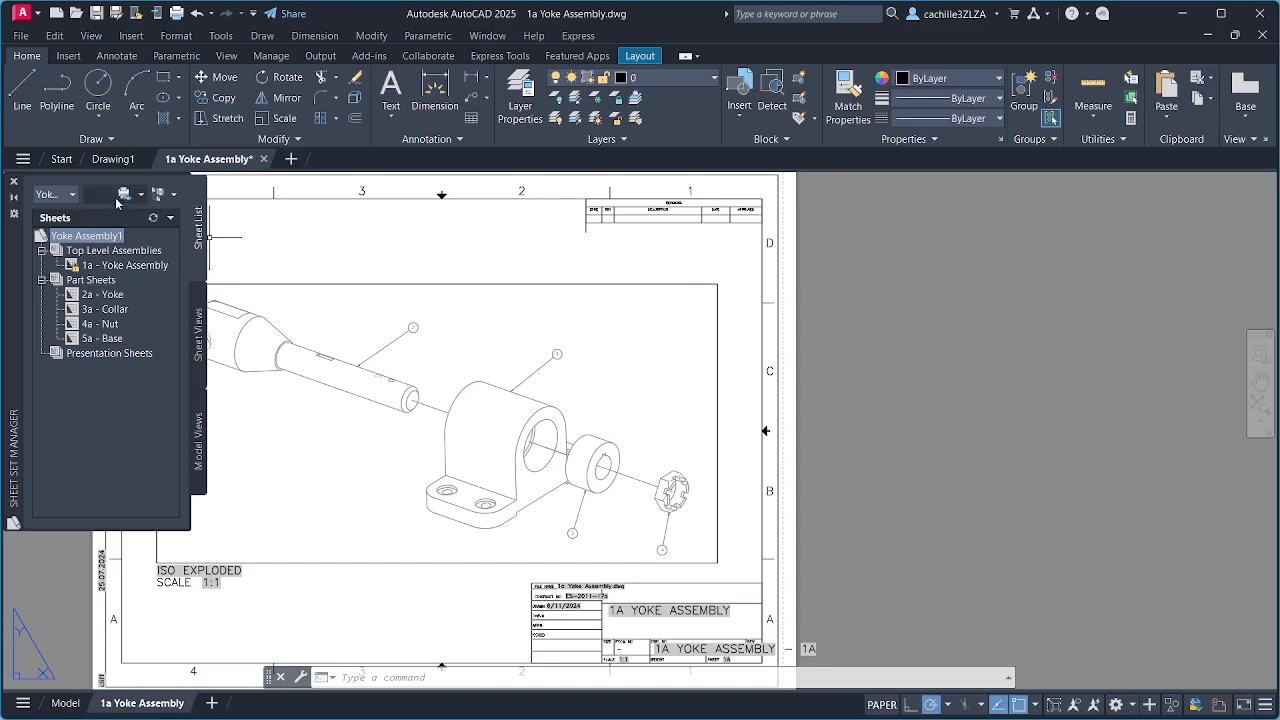
# Step: Publish the sheet set in DWFx format as Yoke Assembly1.dwfx in the 2023 AutoCAD Advanced Practice Files folder and dismiss the job notifications
pyautogui.click(109, 196)
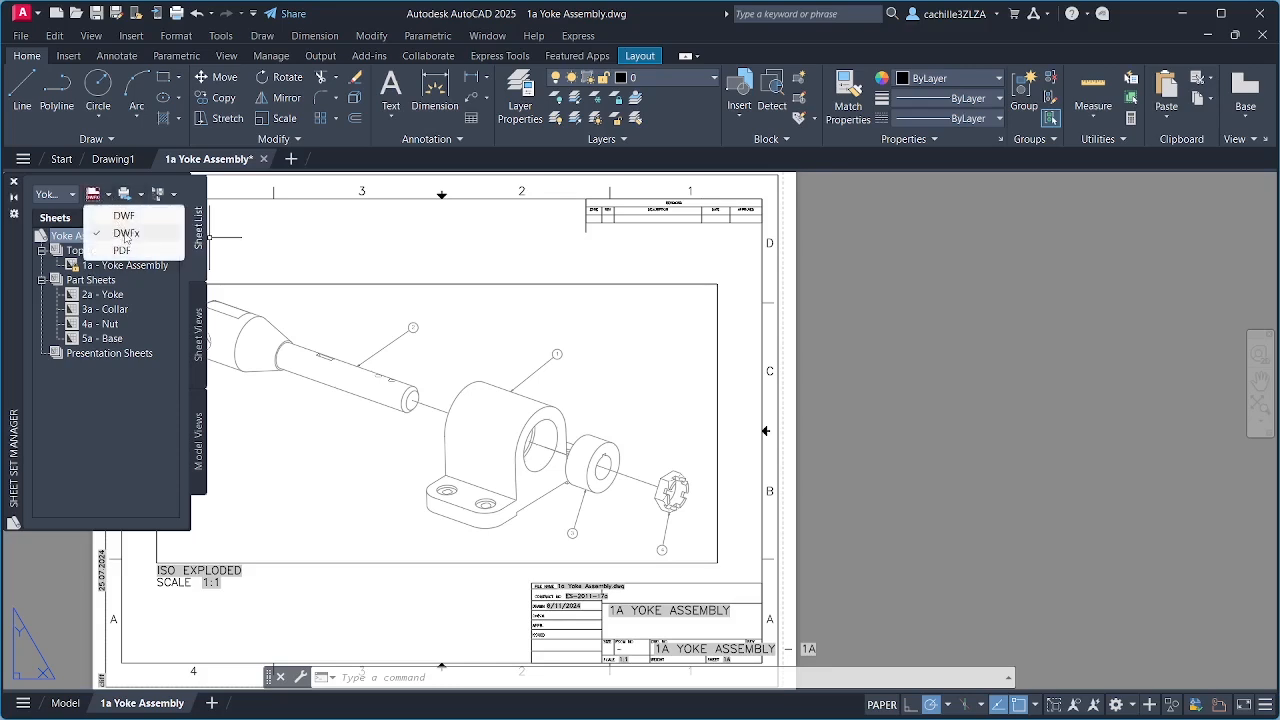
pyautogui.click(125, 235)
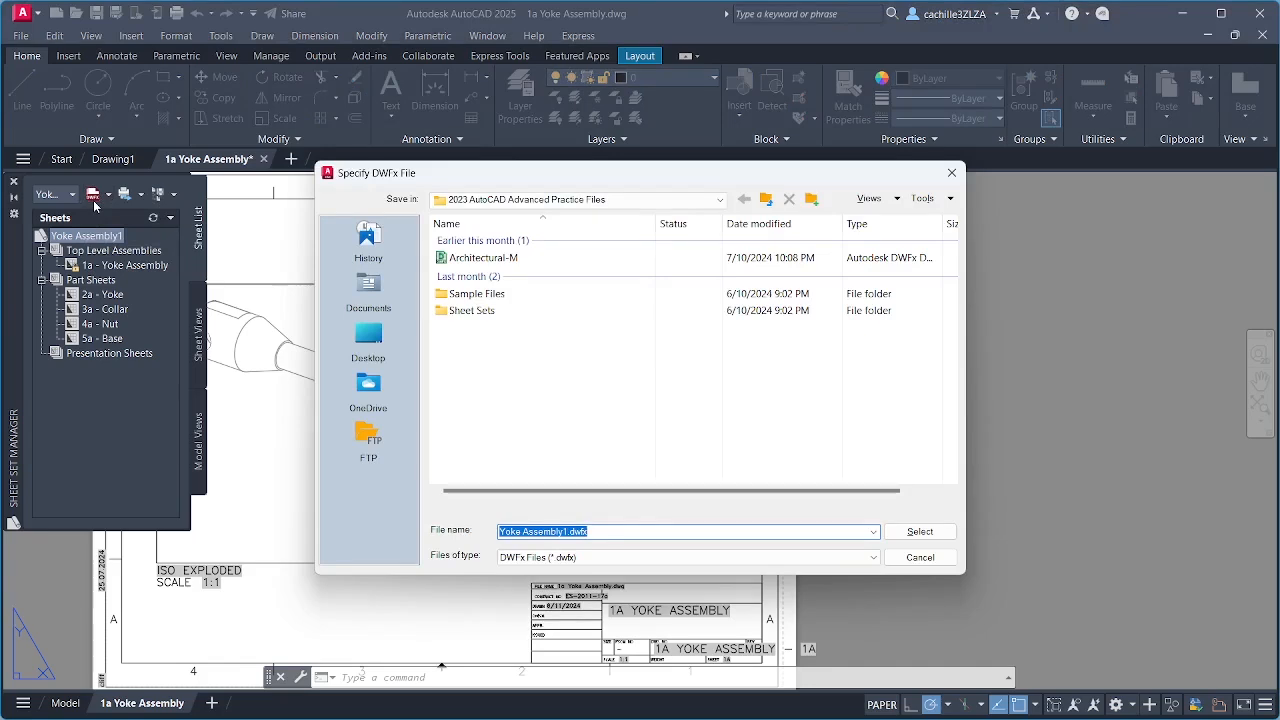
pyautogui.click(920, 531)
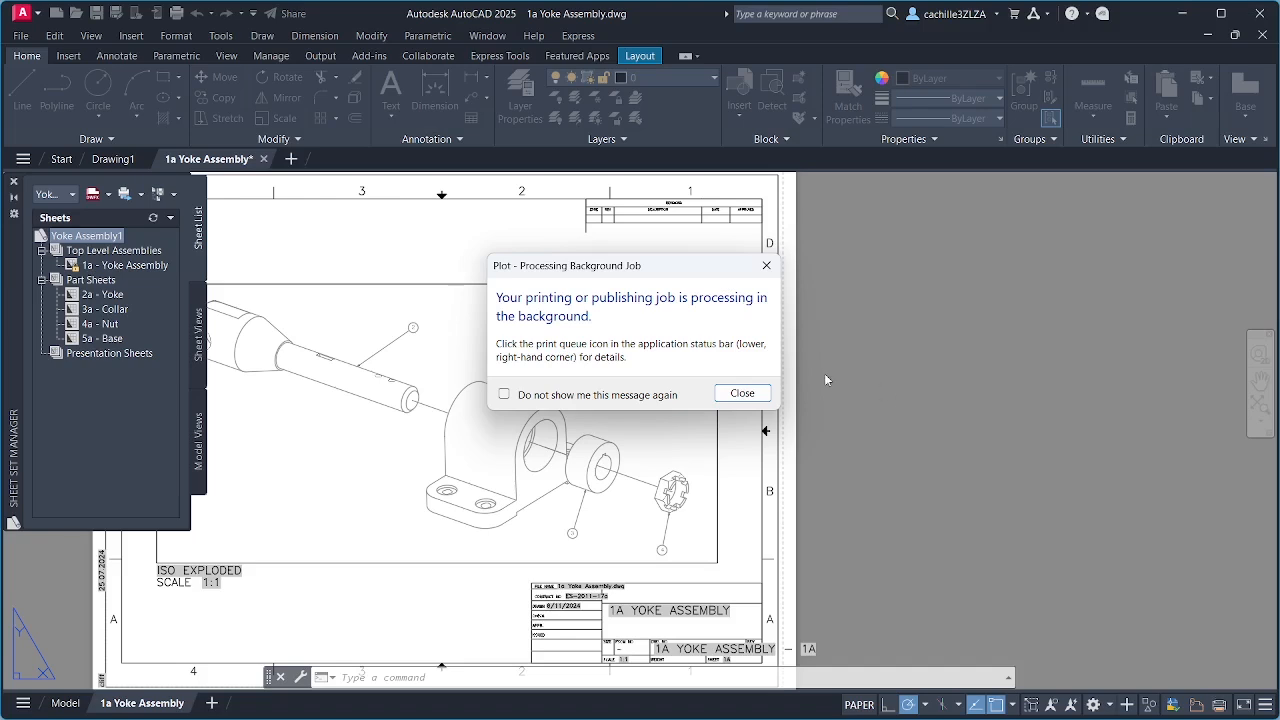
pyautogui.click(741, 393)
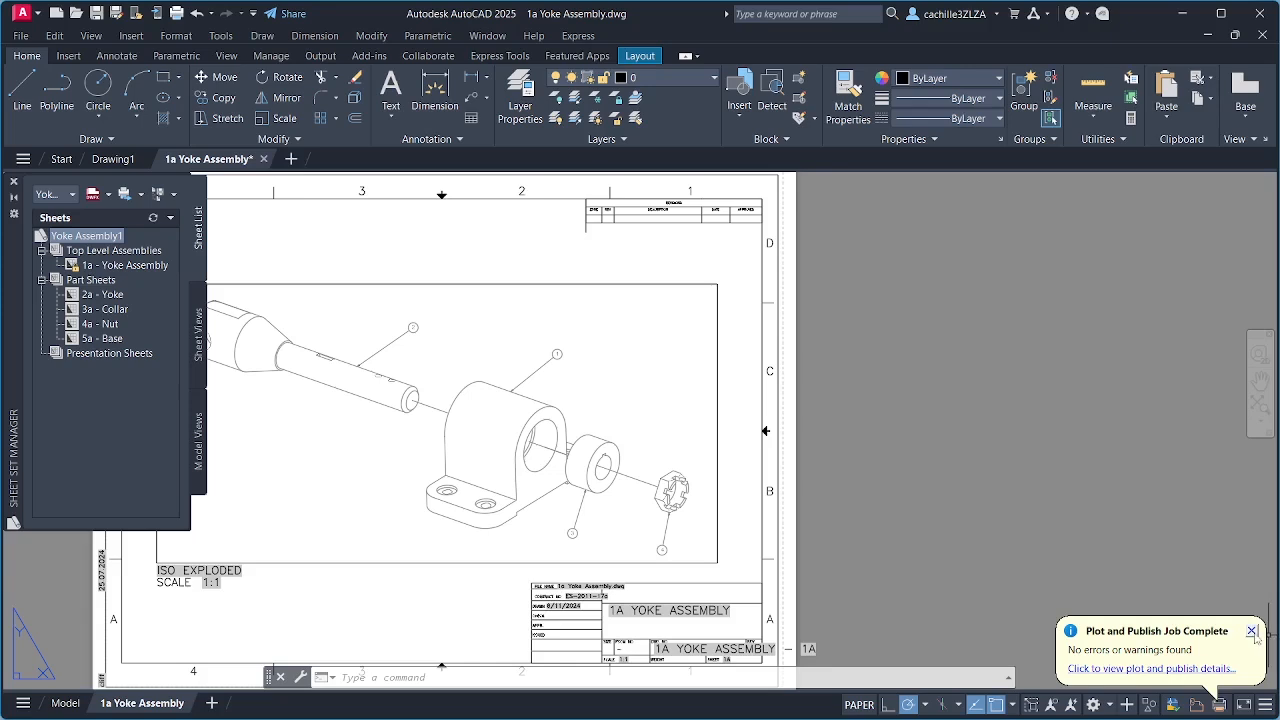
pyautogui.click(1251, 631)
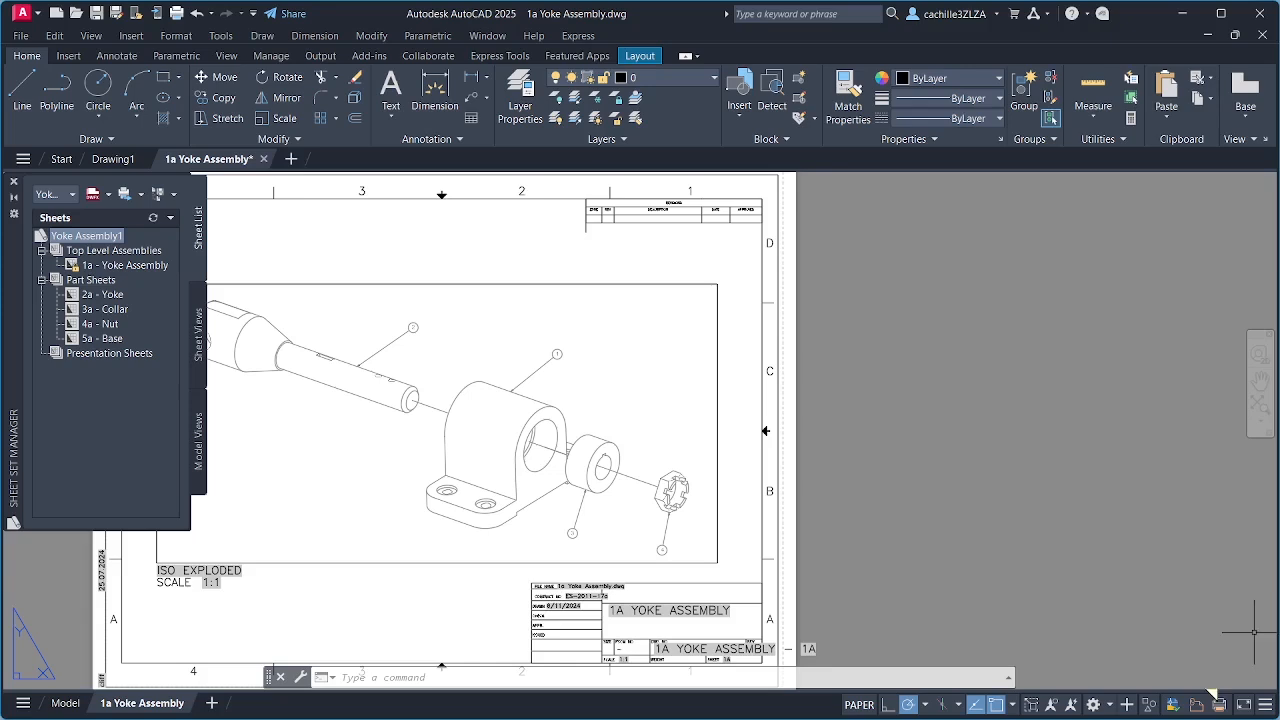
# Step: View the output of the completed plot and publish job
pyautogui.rightClick(1219, 708)
pyautogui.click(1217, 681)
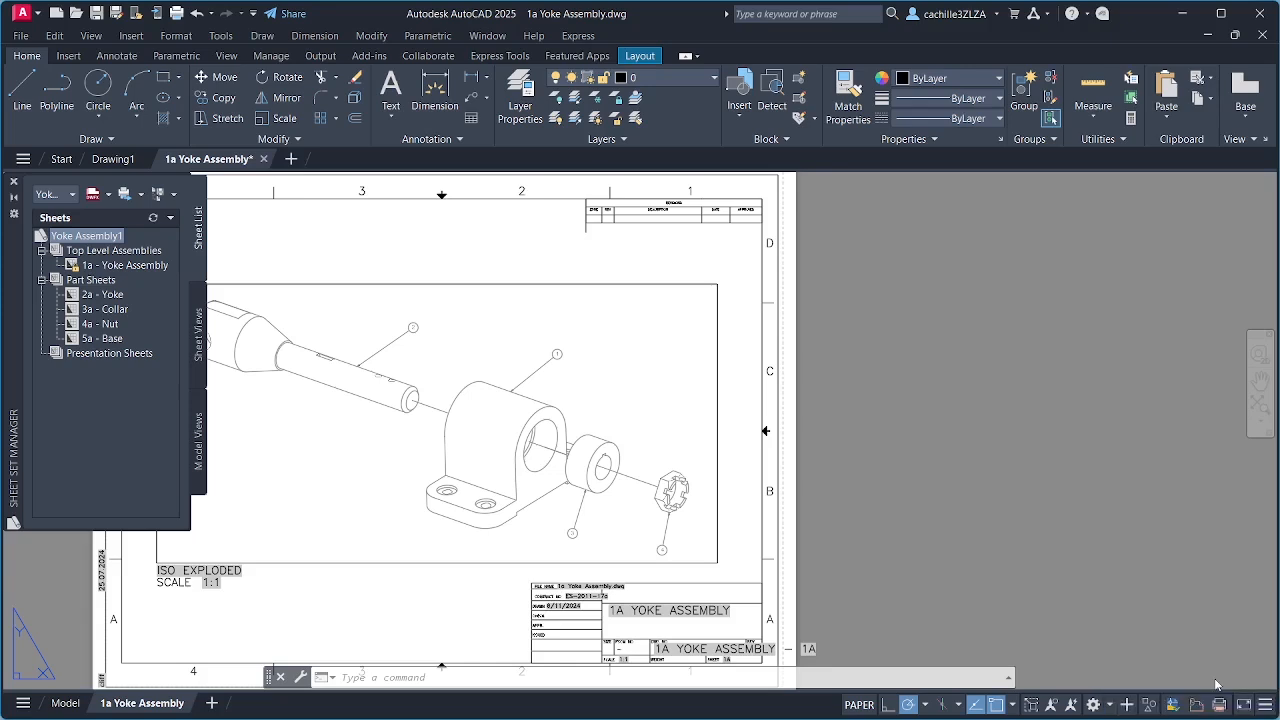